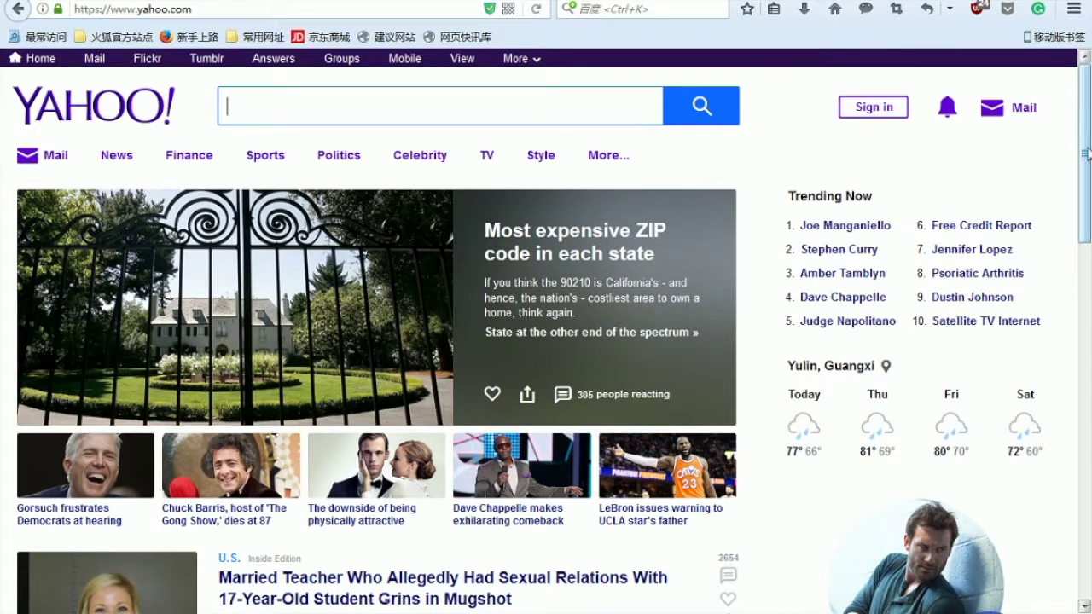
Scroll the page and dismiss the breaking-news home page prompt.
left_click_drag(1086, 152, 1086, 268)
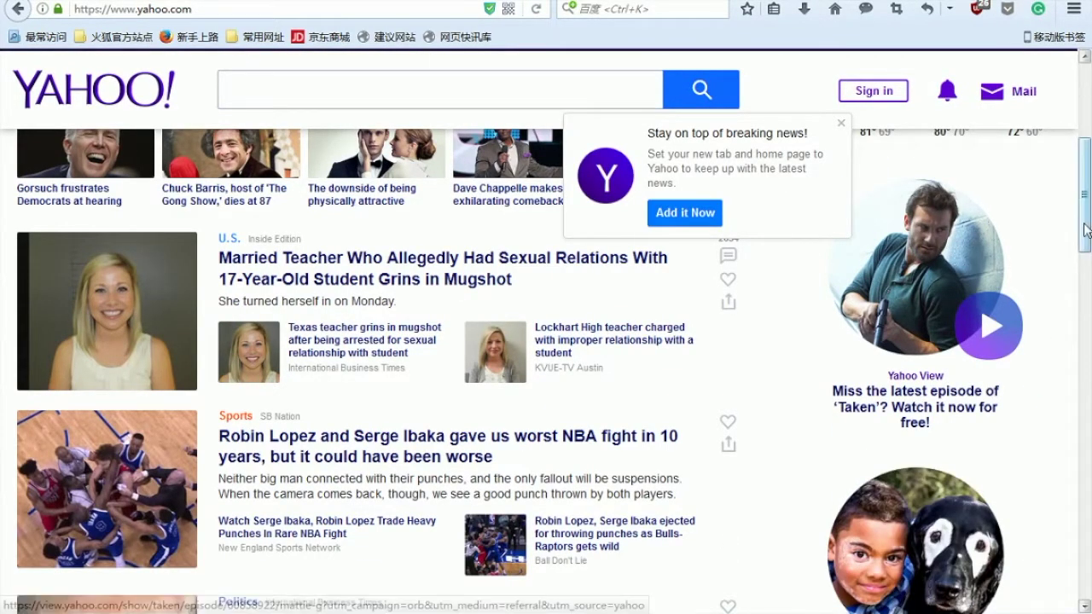
left_click_drag(1080, 142, 1085, 111)
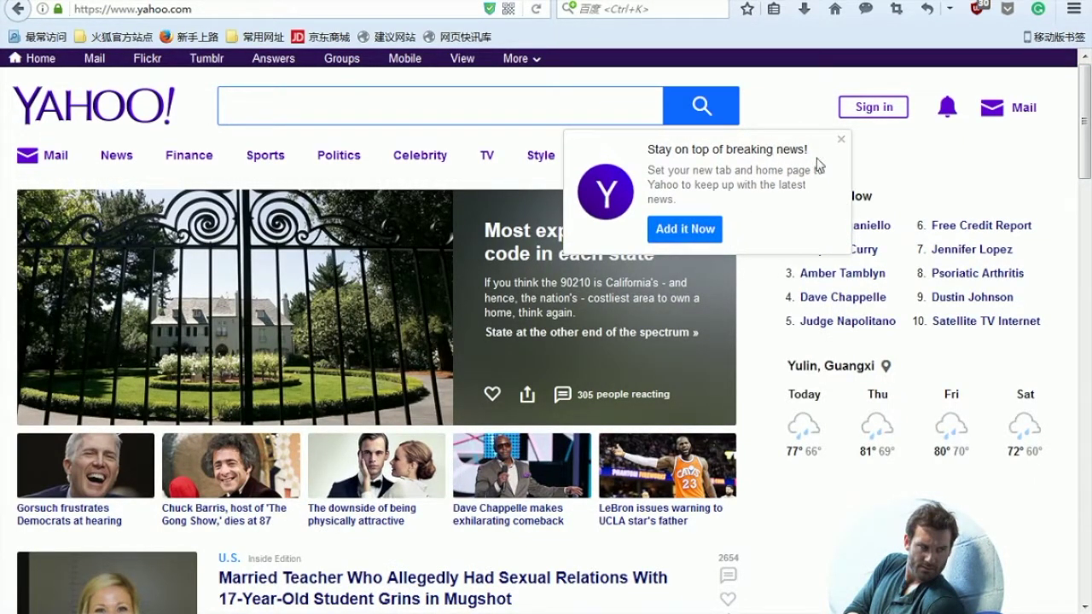
left_click(840, 140)
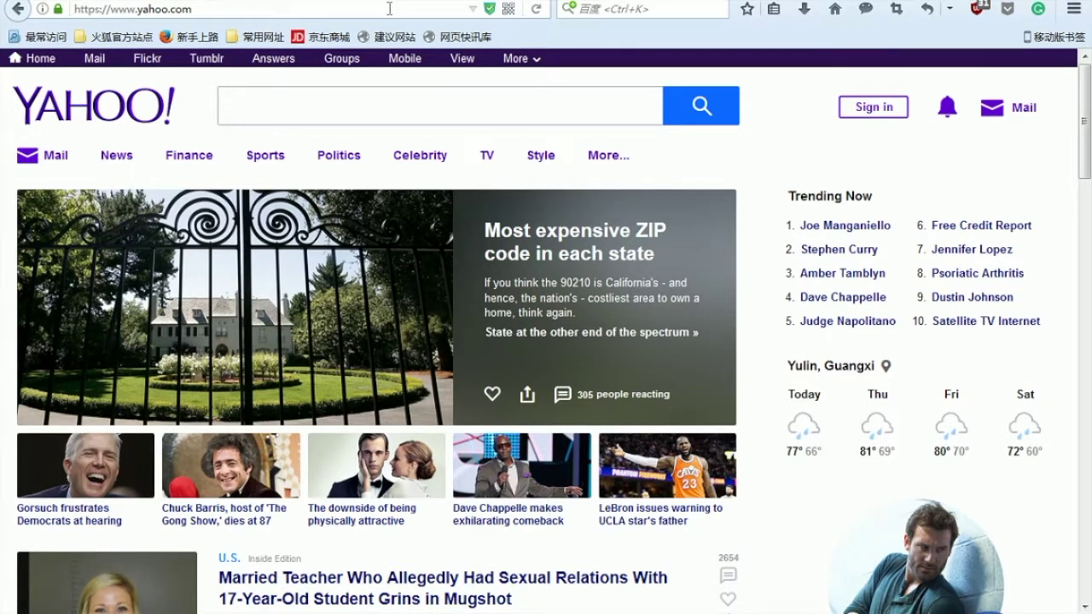
Load yahoo.com in Firefox to refresh the Yahoo home page.
left_click(389, 8)
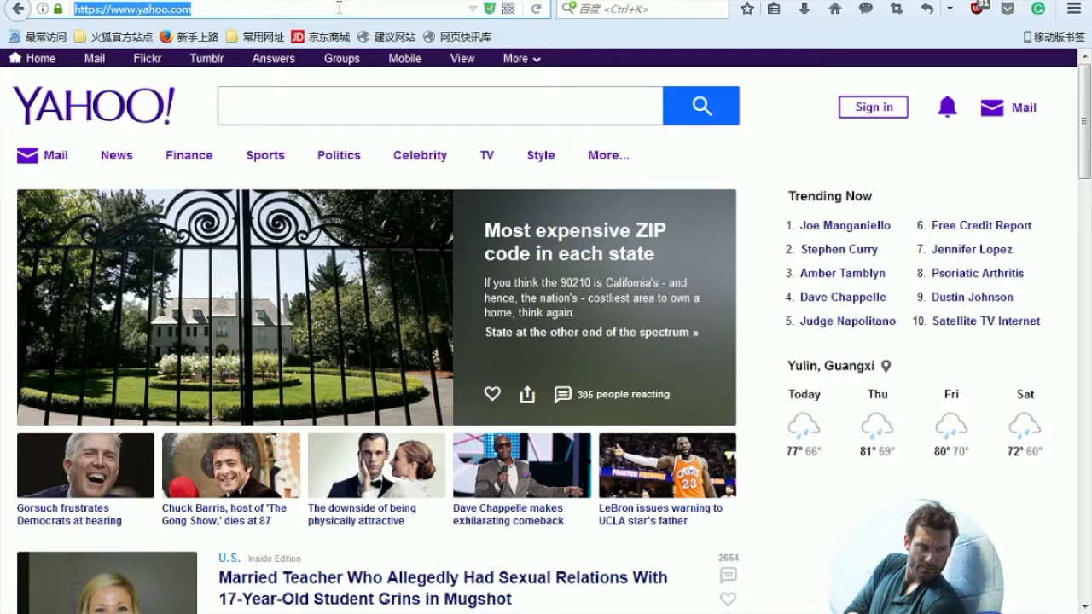
type("yah")
key("BackSpace")
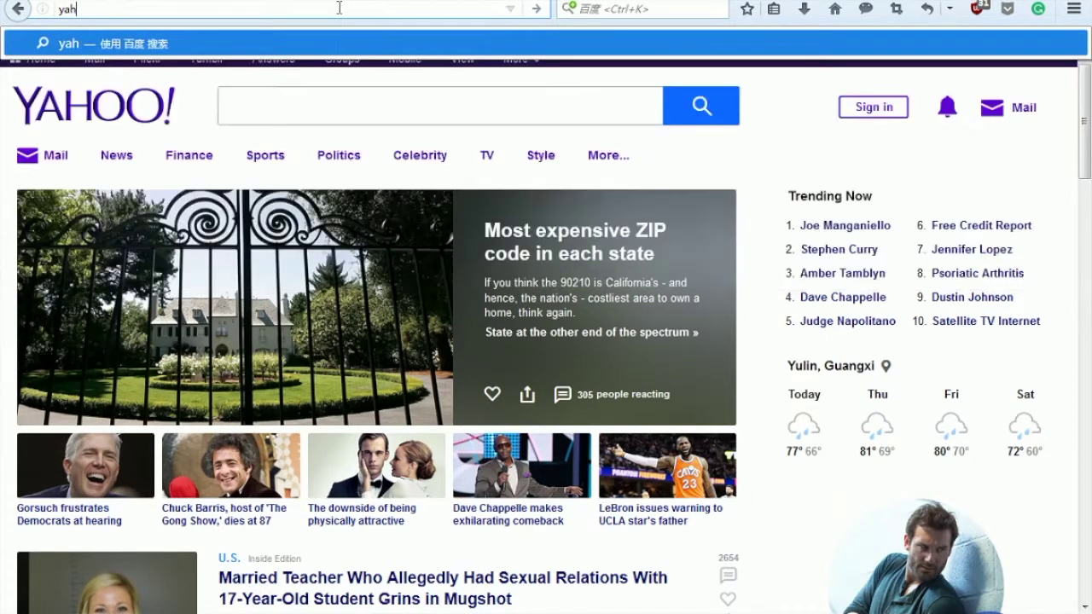
type("oo.com/")
key("Return")
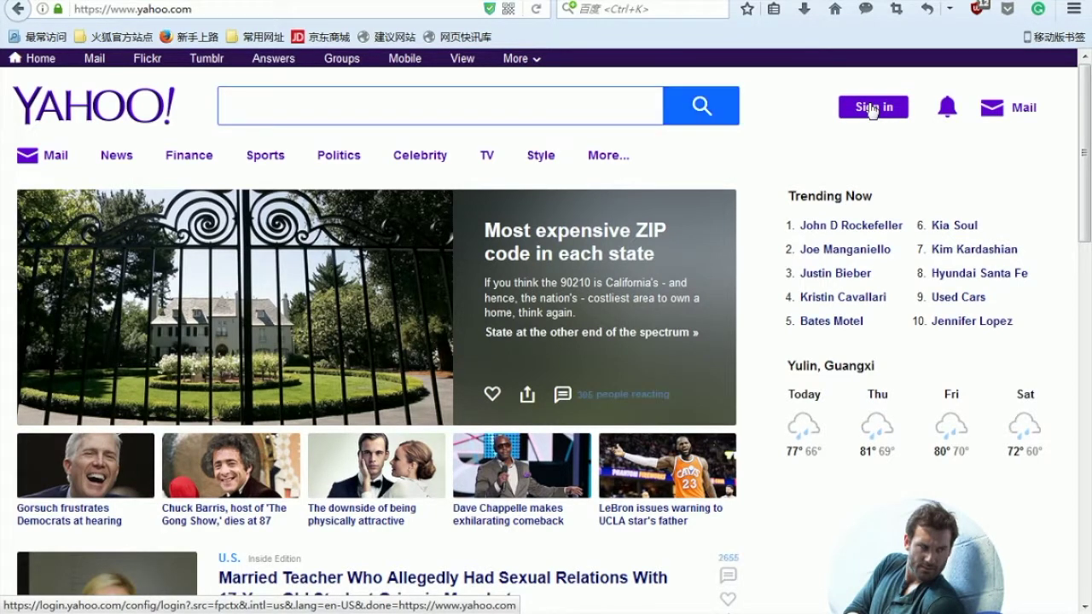
Go to Yahoo sign-in and follow its Sign up link to an empty registration form.
left_click(871, 108)
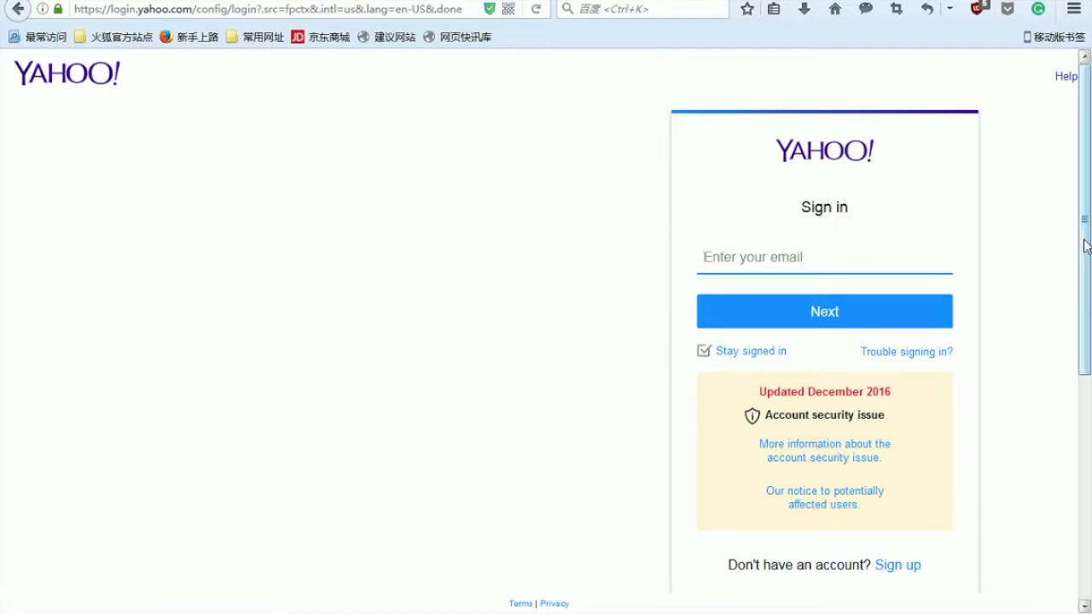
scroll(1085, 246, "down", 3)
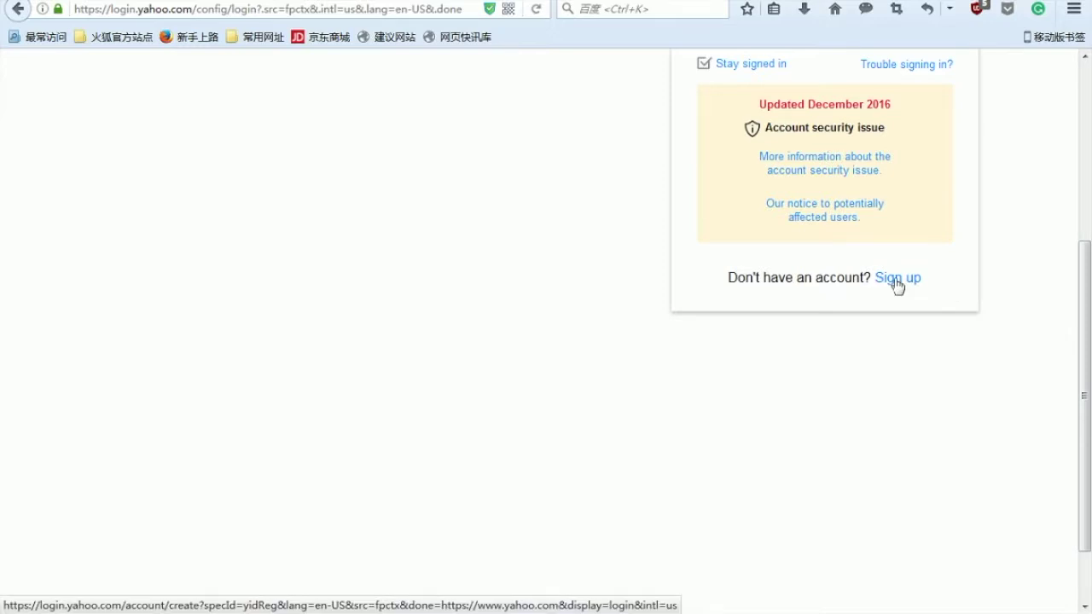
left_click(895, 282)
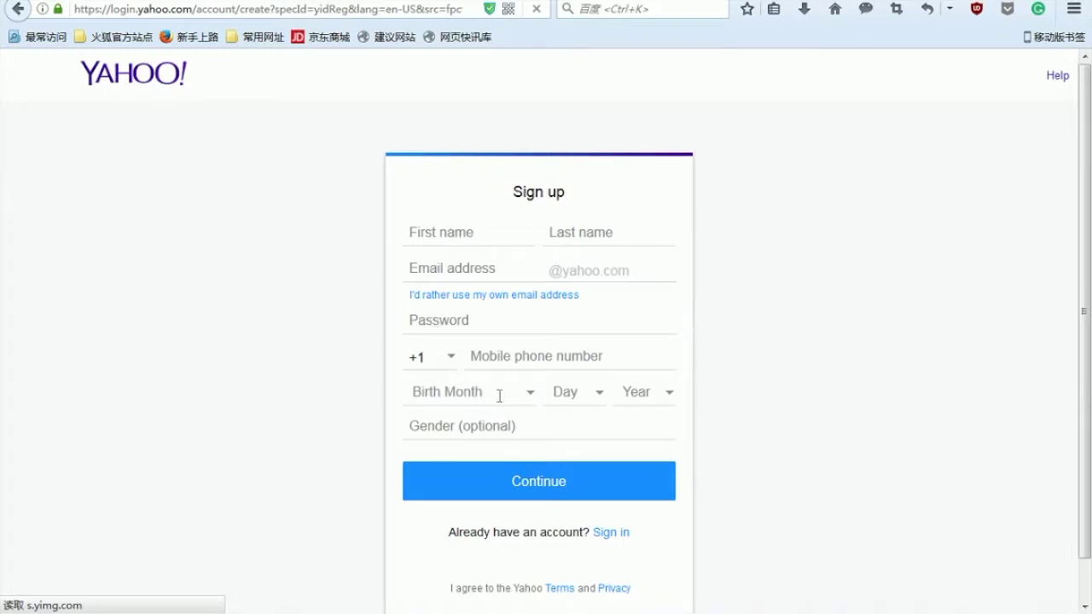
Enter the new user's first and last name on the sign-up form.
left_click(448, 224)
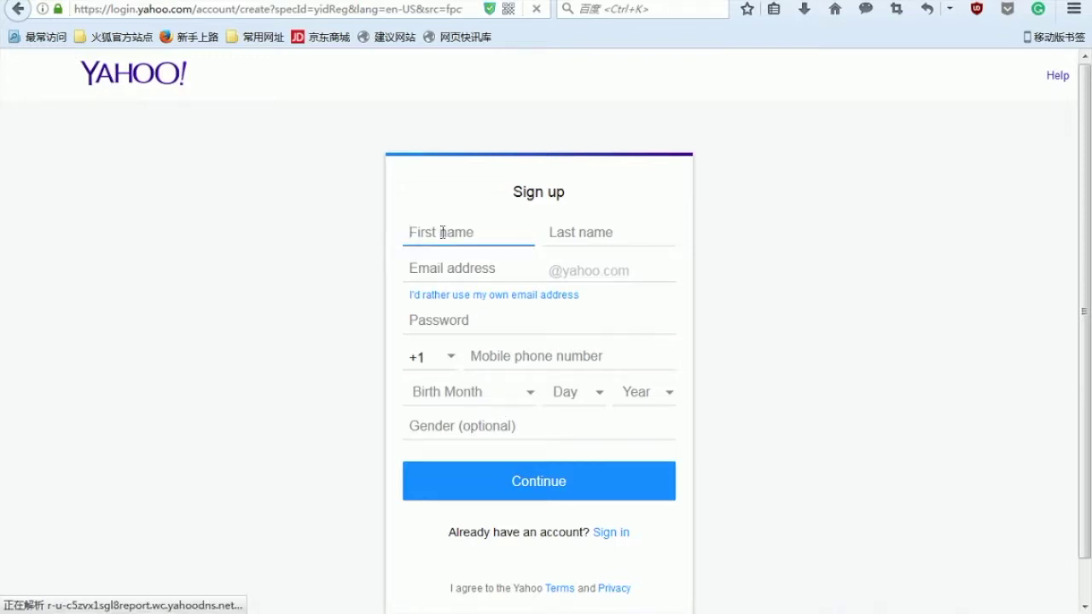
key("Tab")
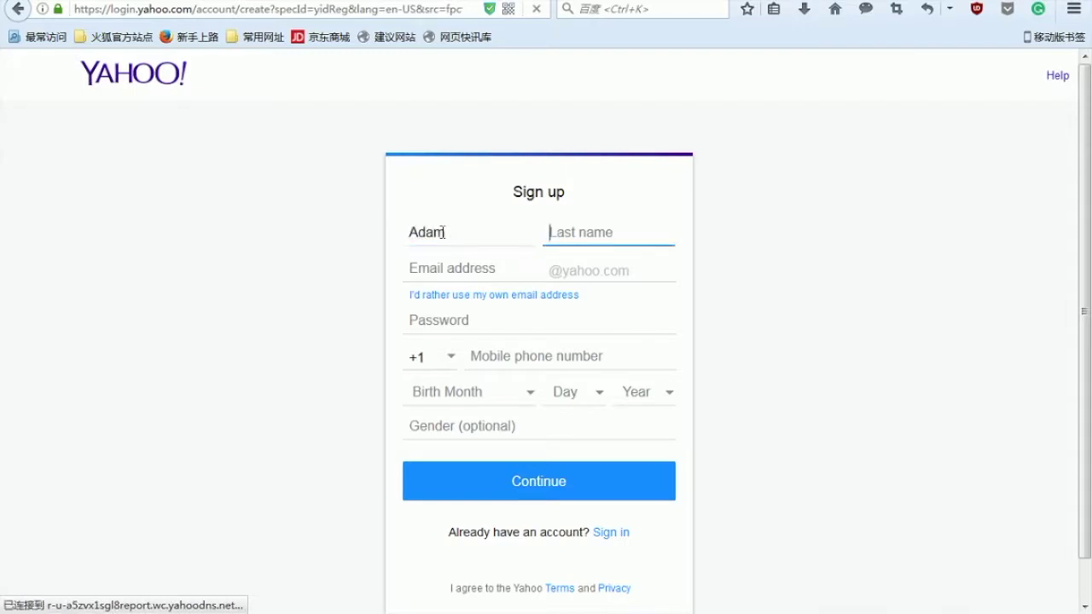
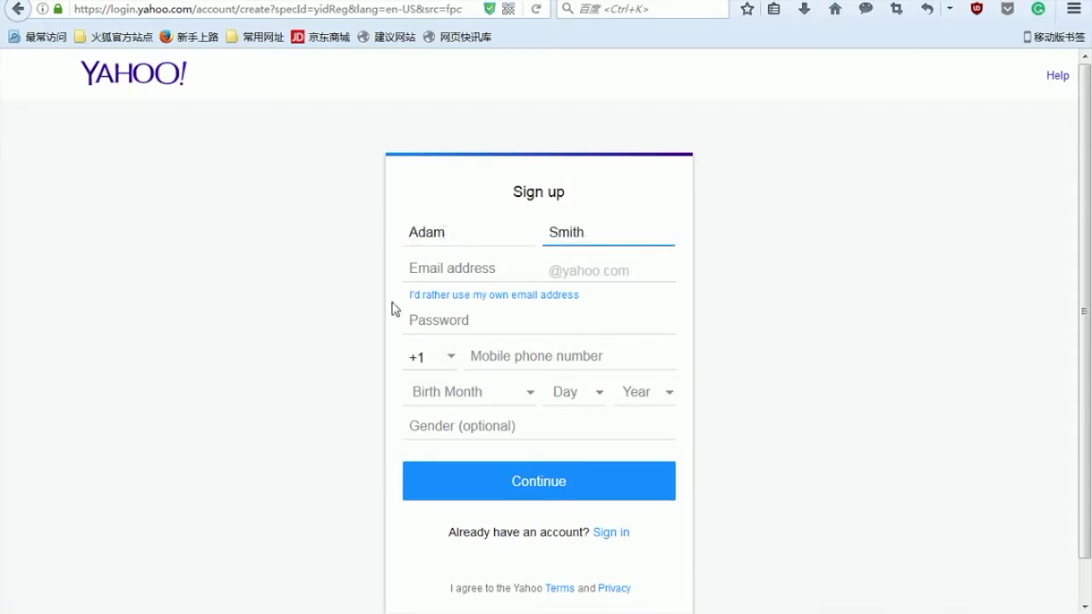
Pick a suggested Yahoo email address and enter the account password.
left_click(484, 258)
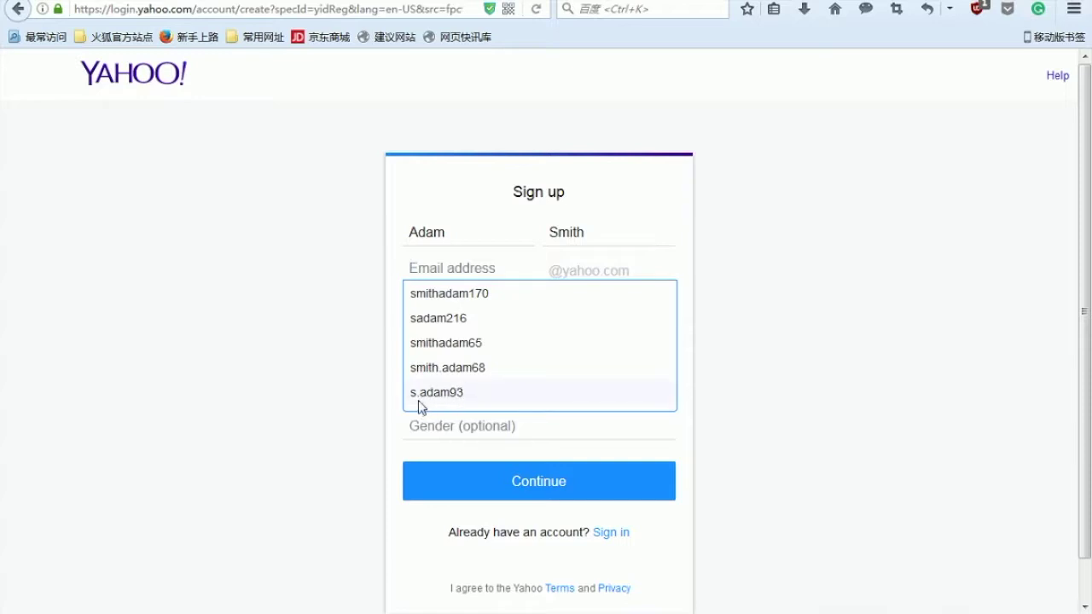
left_click(443, 394)
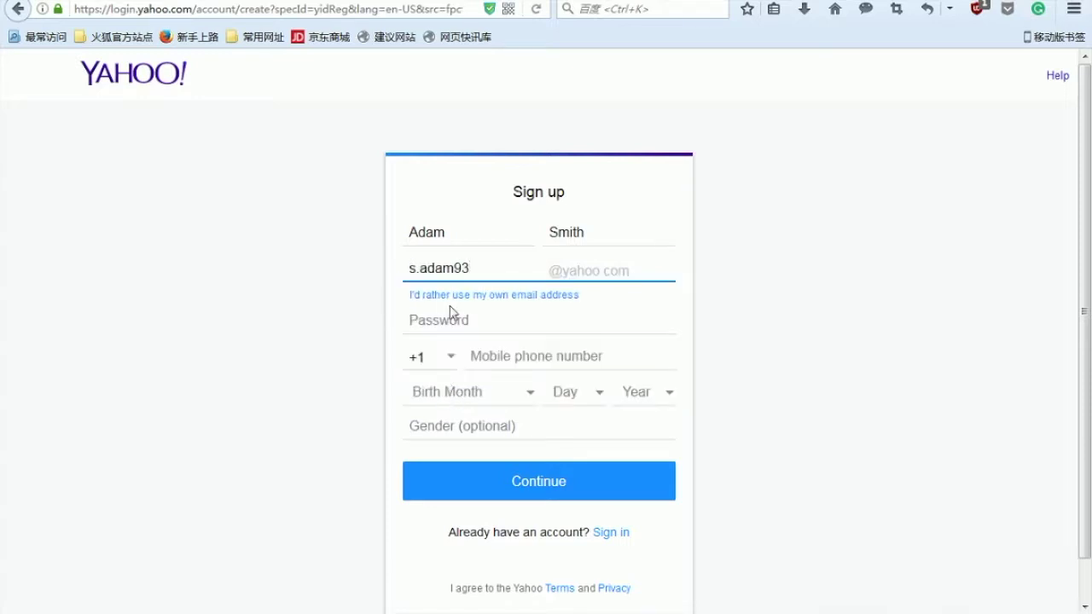
left_click(450, 319)
type("•••••••••••")
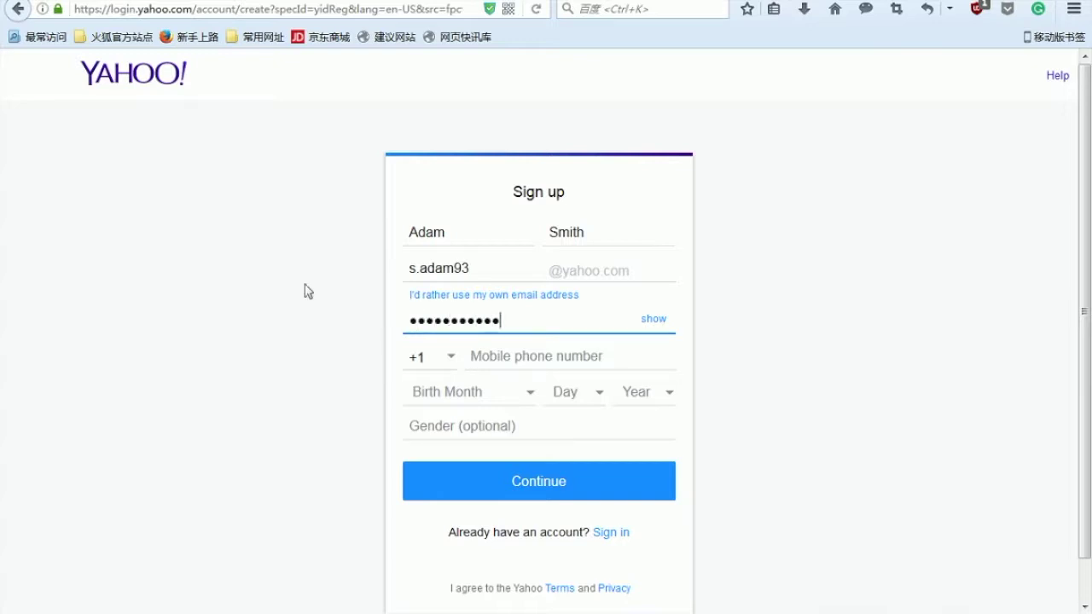
Set the phone country code to China and fill in the remembered mobile number.
left_click(447, 357)
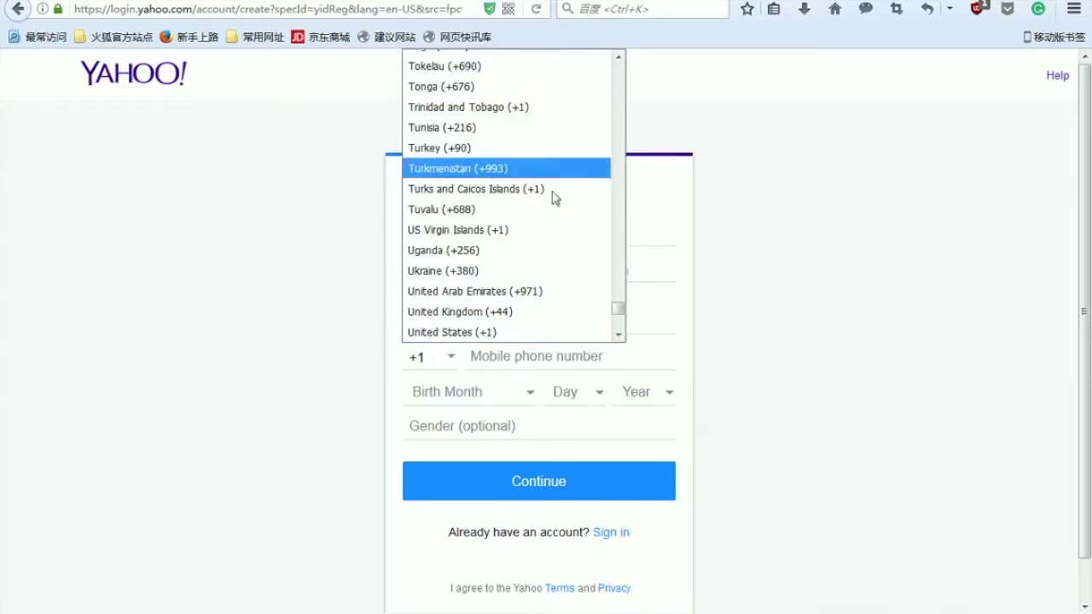
key("c")
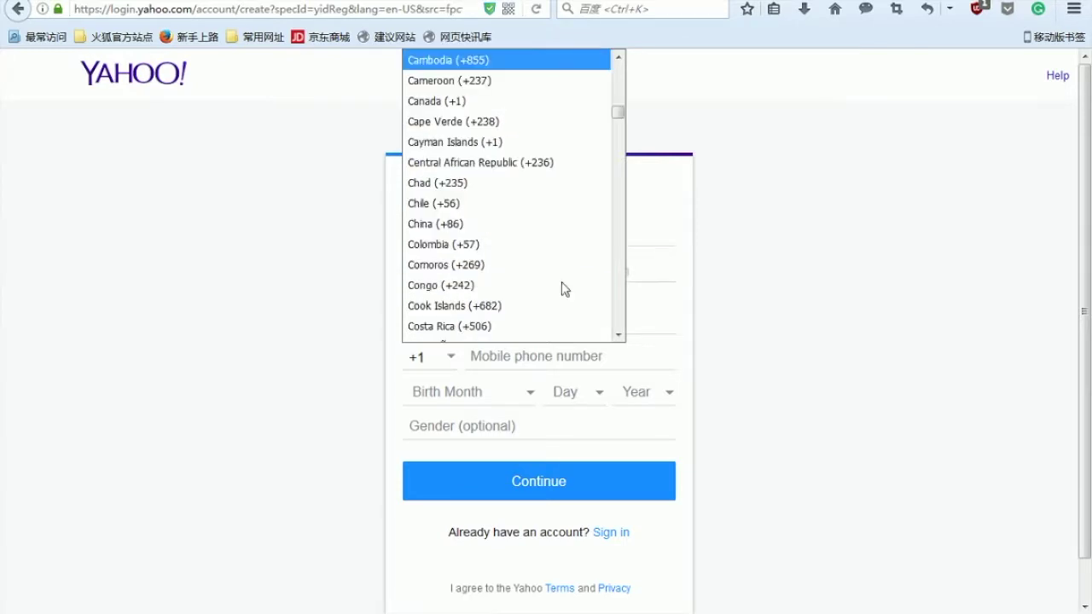
left_click(444, 225)
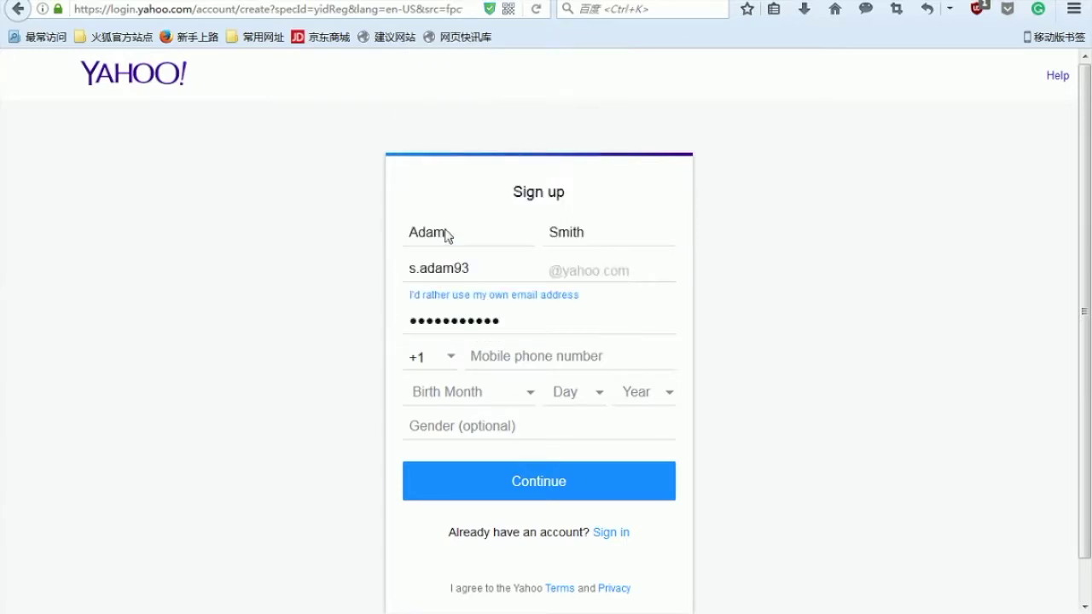
left_click(489, 355)
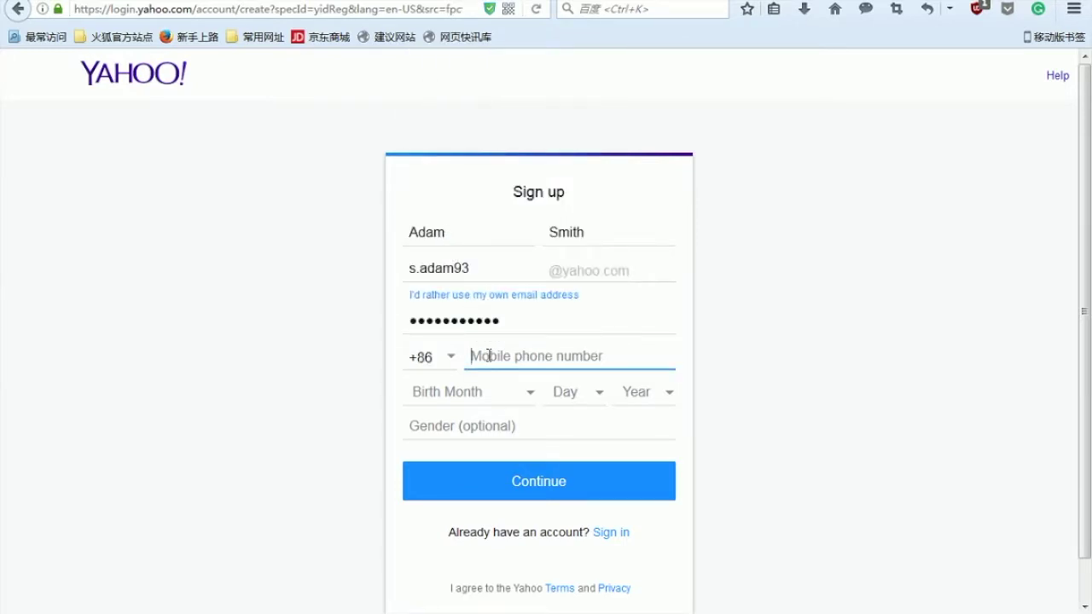
type("185")
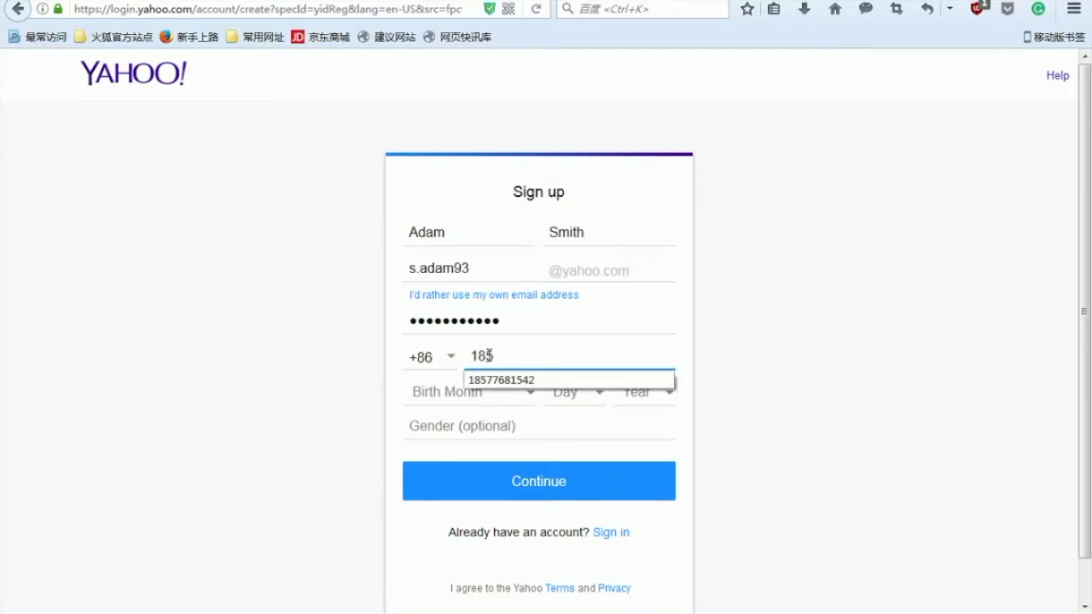
key("Down")
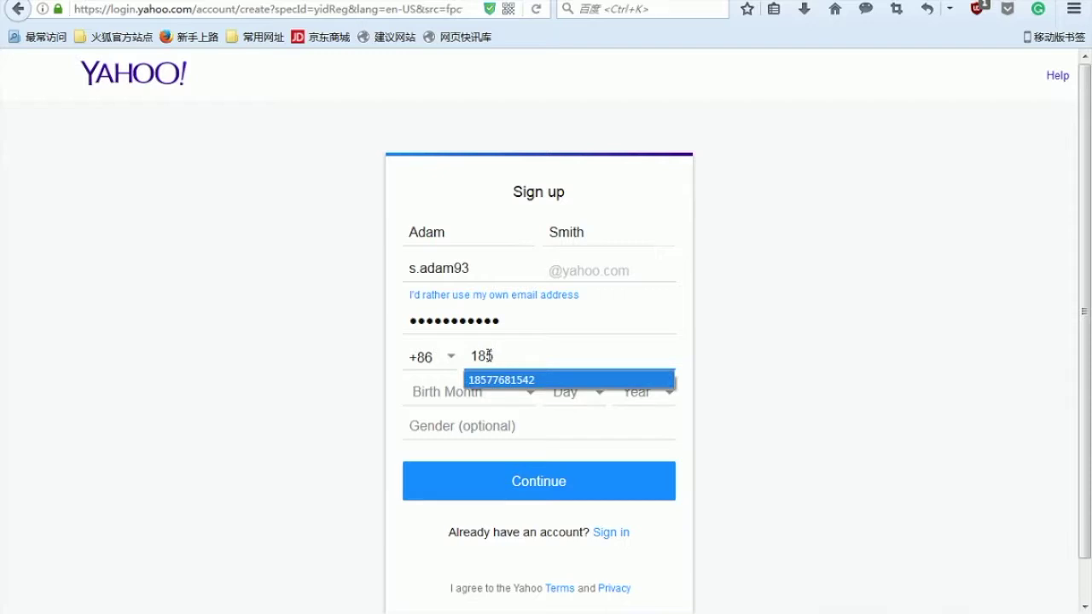
key("Return")
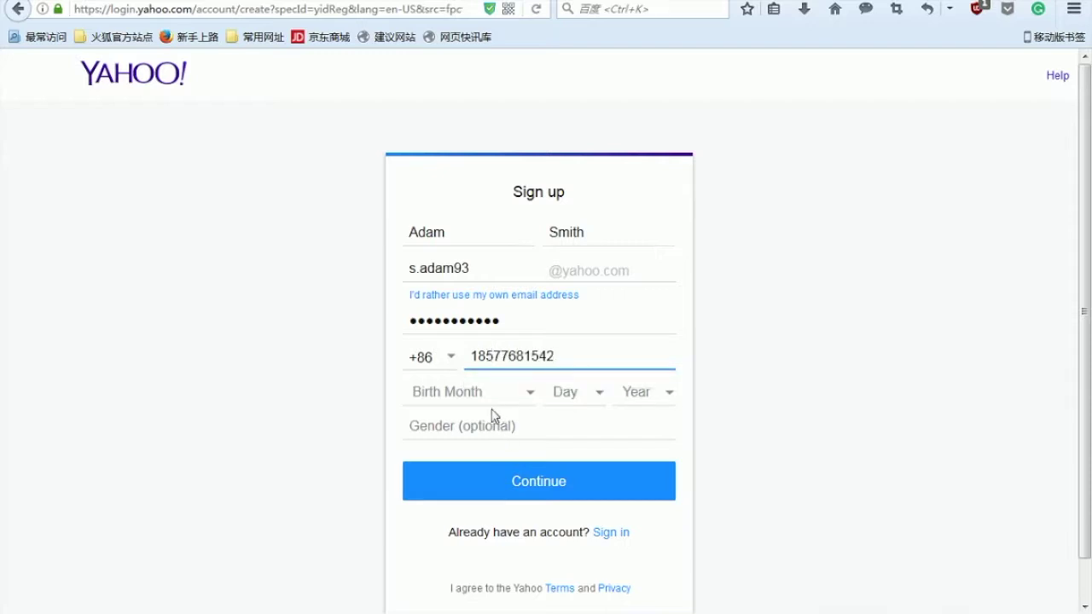
Set birth date to August 11, 1996 and gender to Male, then submit.
left_click(489, 396)
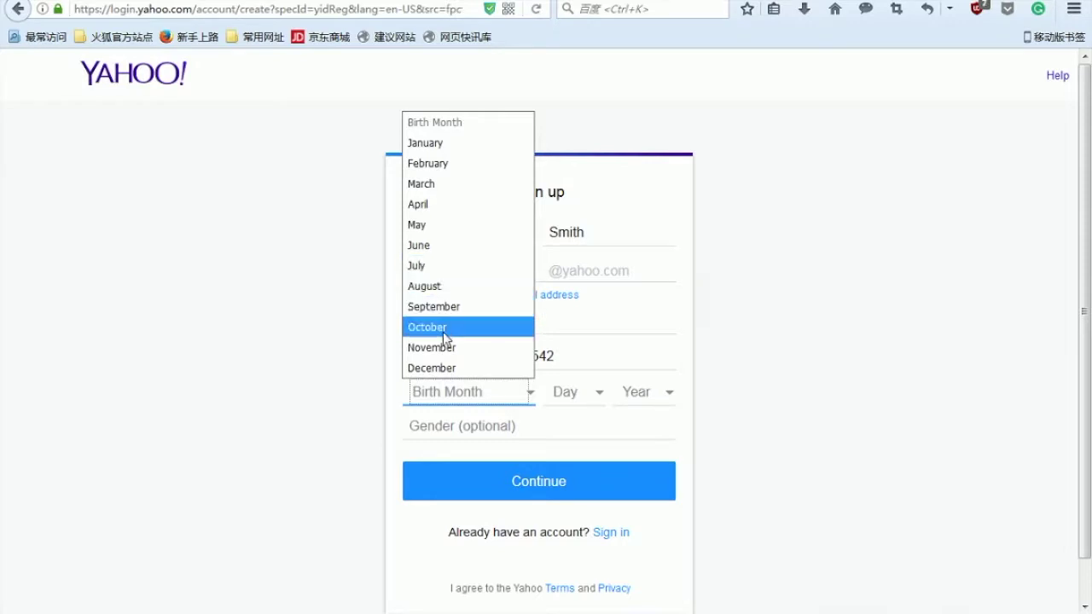
left_click(443, 290)
left_click(573, 391)
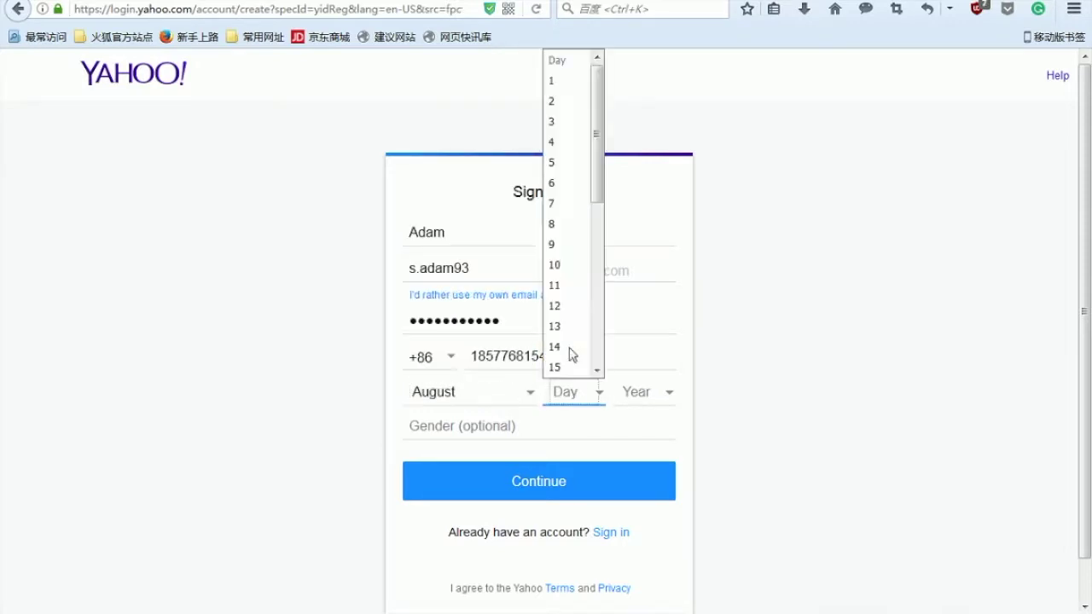
left_click(559, 289)
left_click(637, 395)
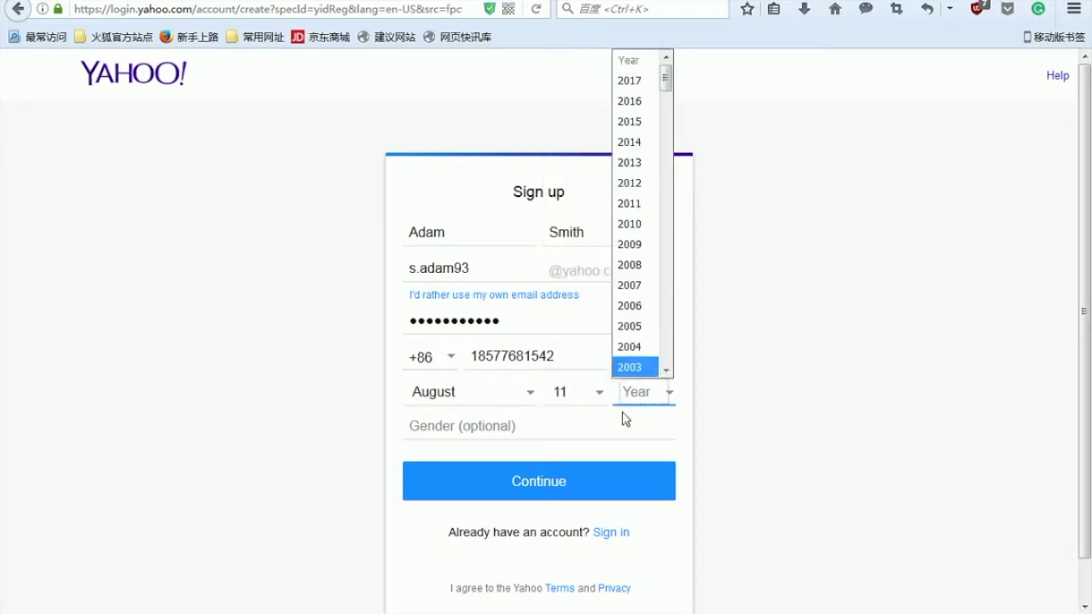
scroll(666, 370, "down", 3)
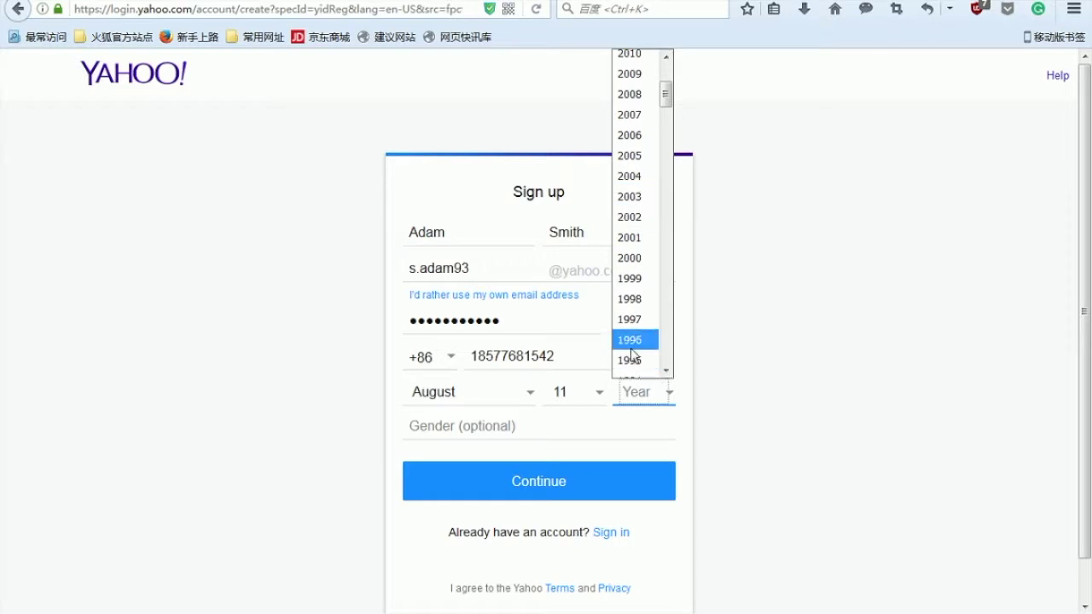
left_click(636, 338)
left_click(491, 433)
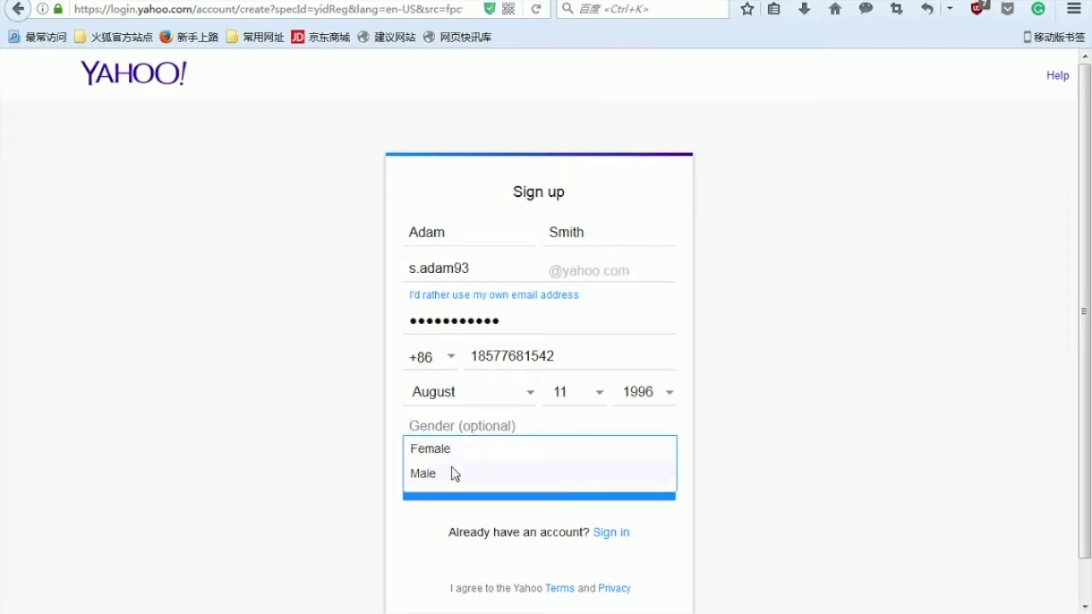
left_click(425, 476)
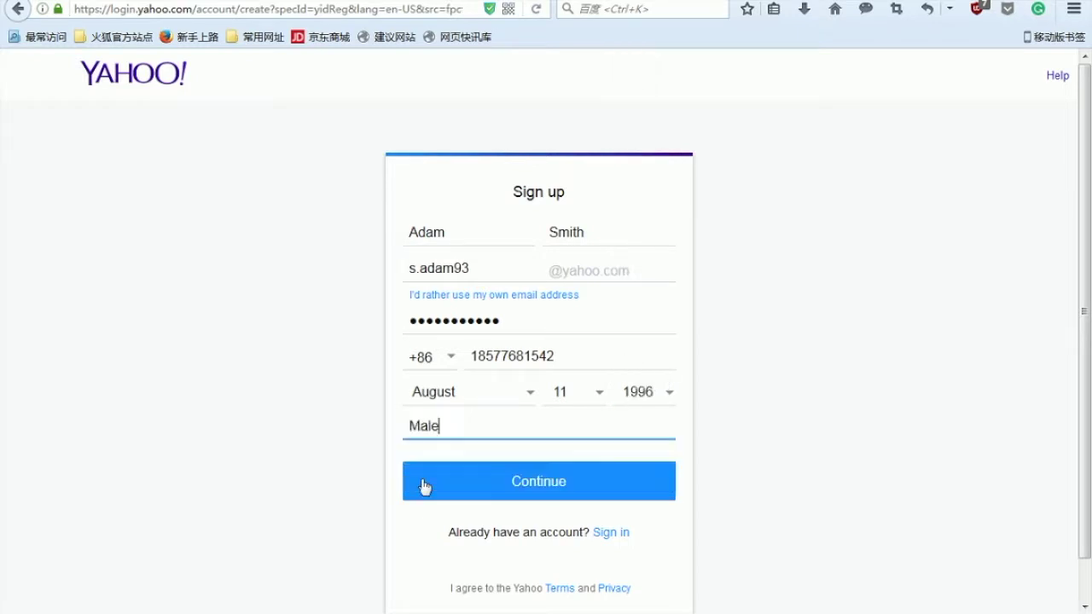
left_click(552, 497)
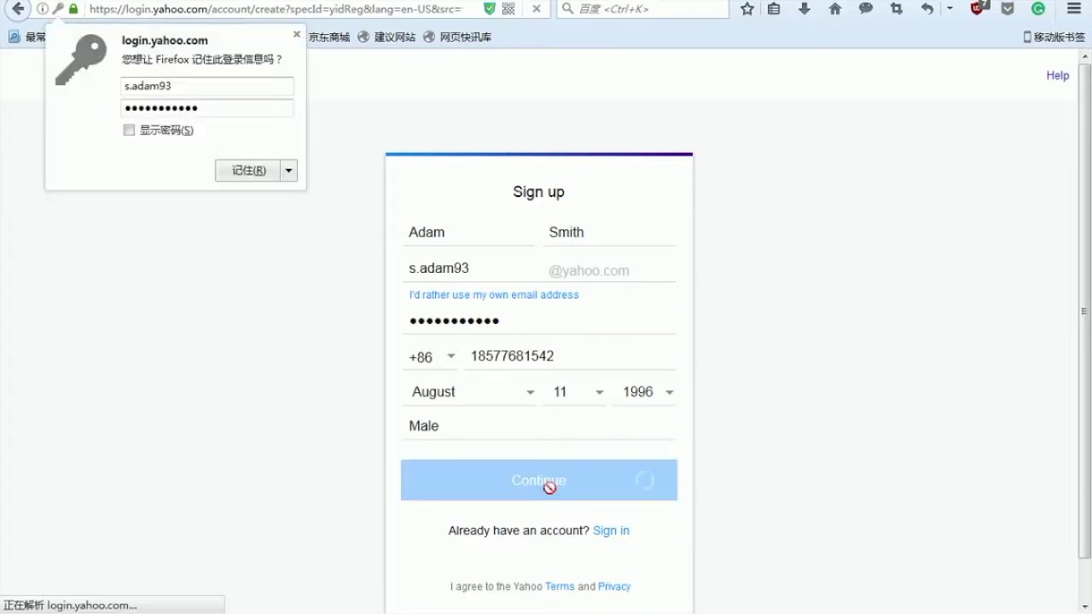
Save the login in Firefox, use the unspaced phone number, and request a texted account key.
left_click(245, 170)
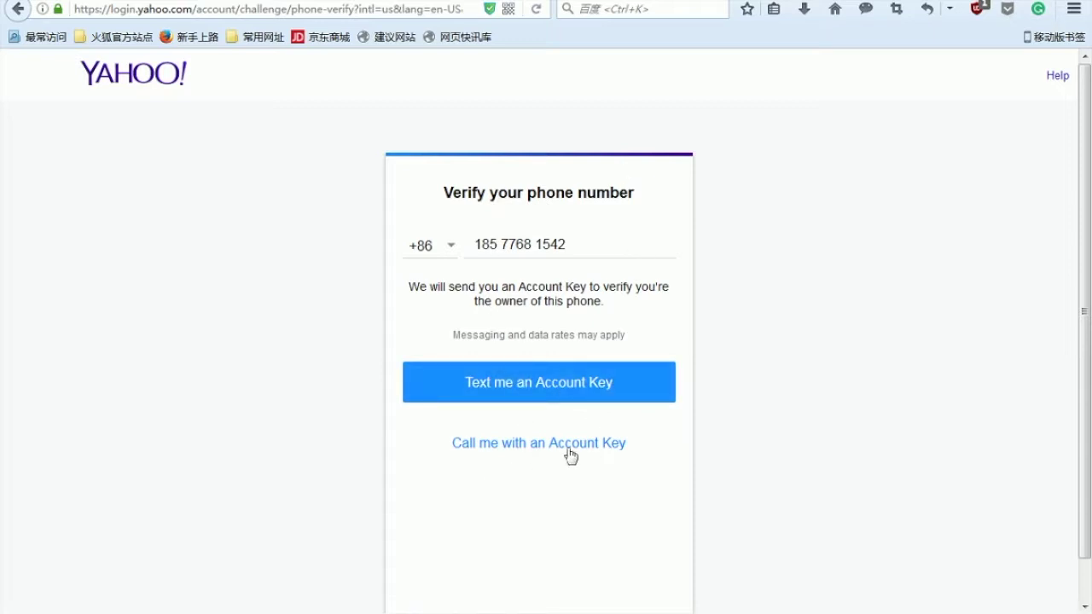
left_click(477, 246)
left_click_drag(475, 246, 589, 246)
key("Down")
key("Down")
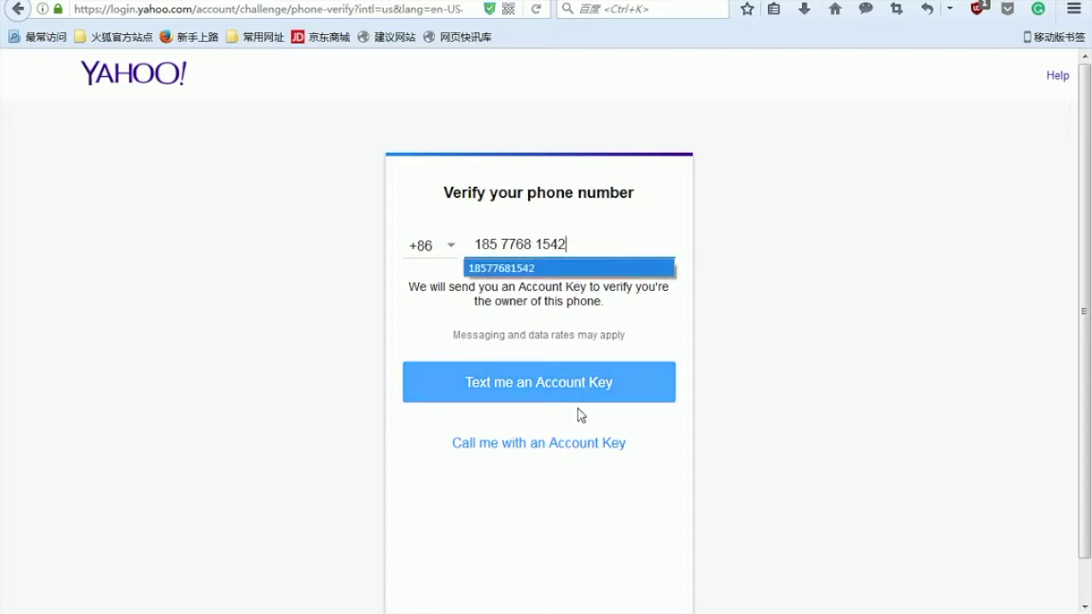
key("Return")
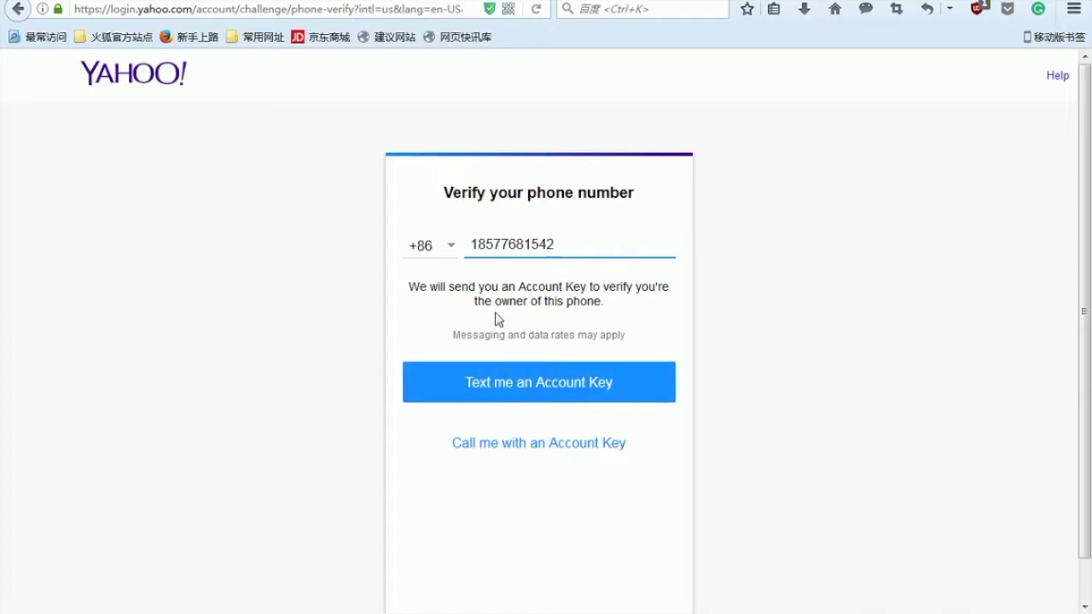
left_click(489, 388)
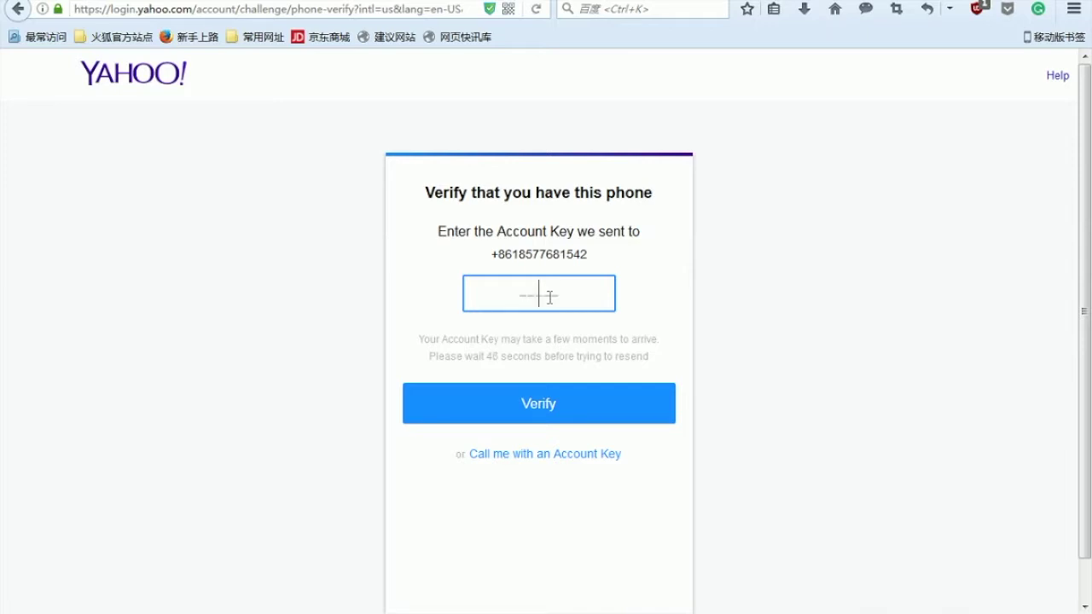
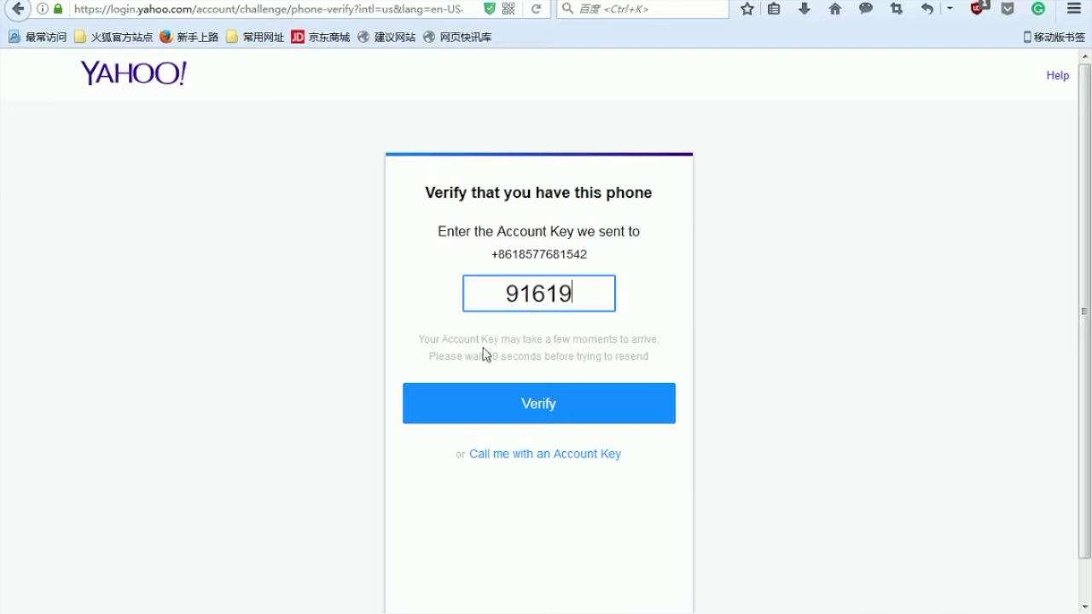
Verify the account key and continue past the Congratulations page into the new account.
left_click(548, 416)
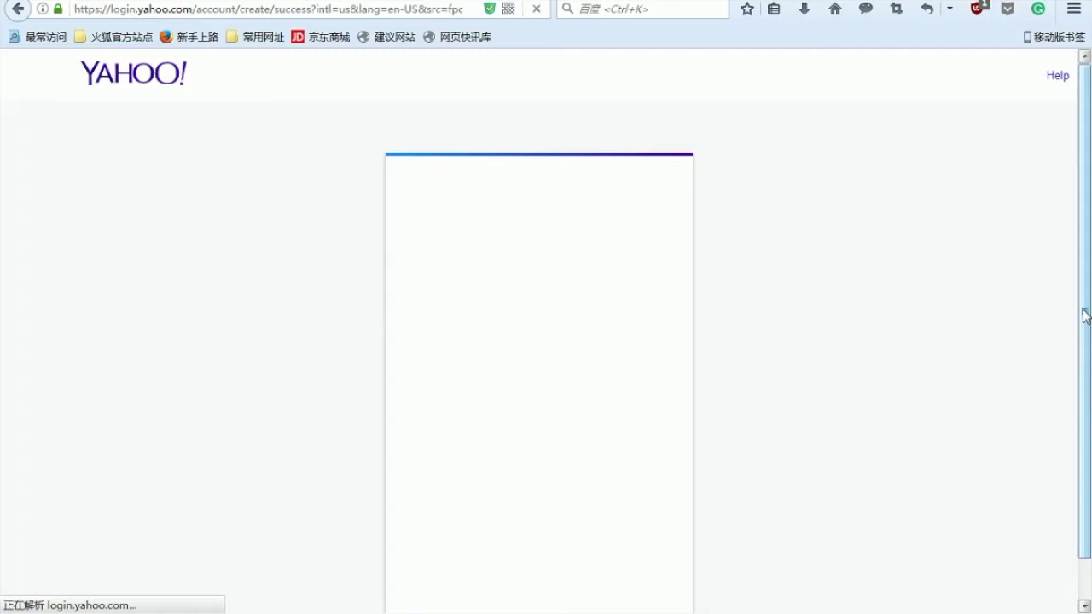
left_click_drag(1085, 315, 1081, 357)
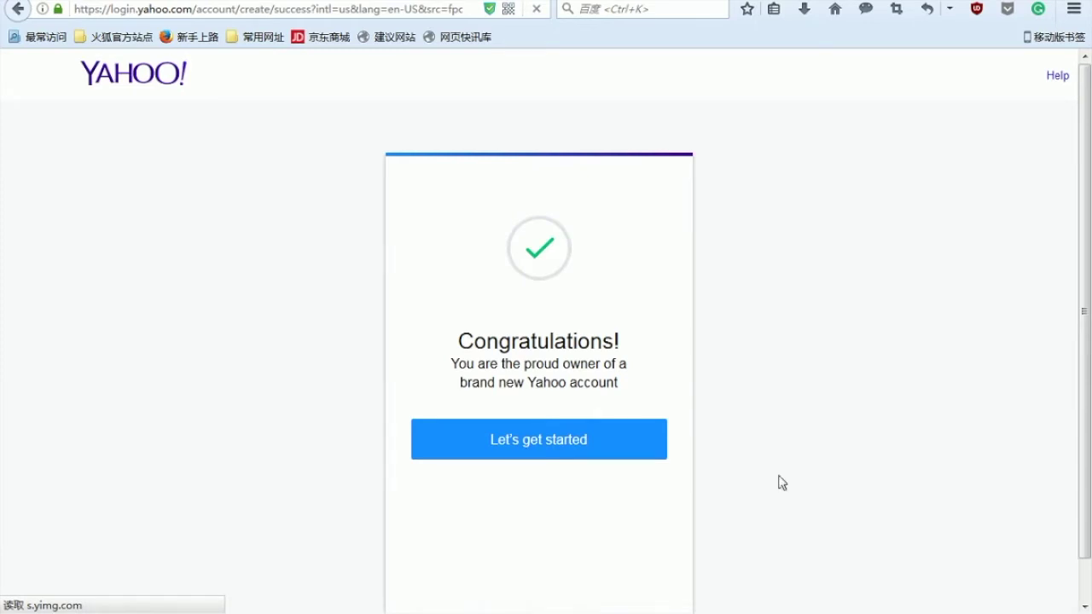
left_click(544, 448)
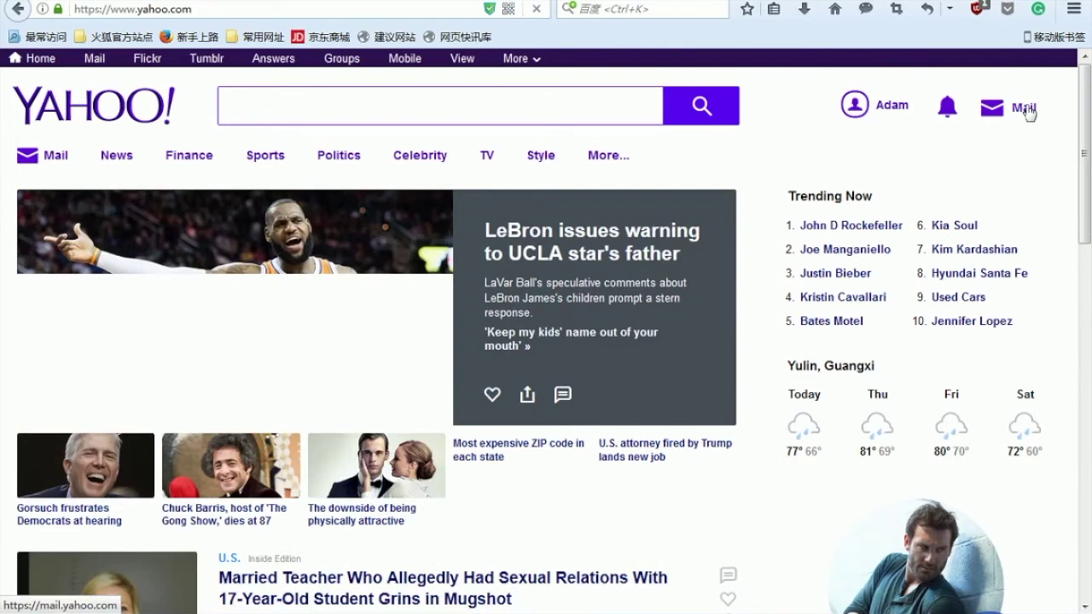
Browse the new inbox with its Welcome to Yahoo message and reveal hidden notification-area icons.
mouse_move(1024, 110)
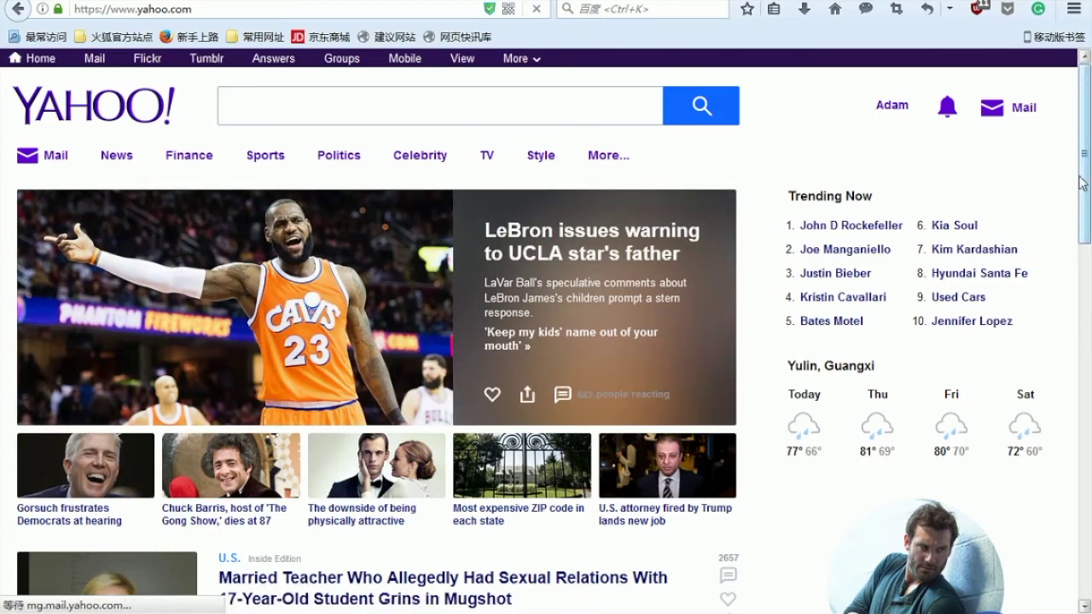
scroll(1084, 256, "down", 3)
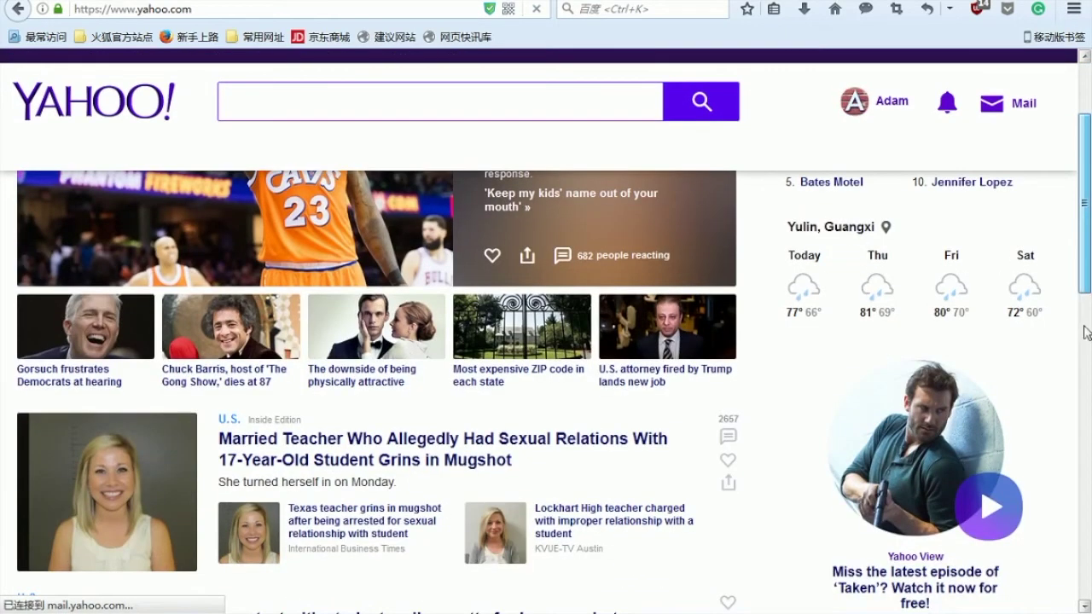
scroll(1085, 333, "down", 10)
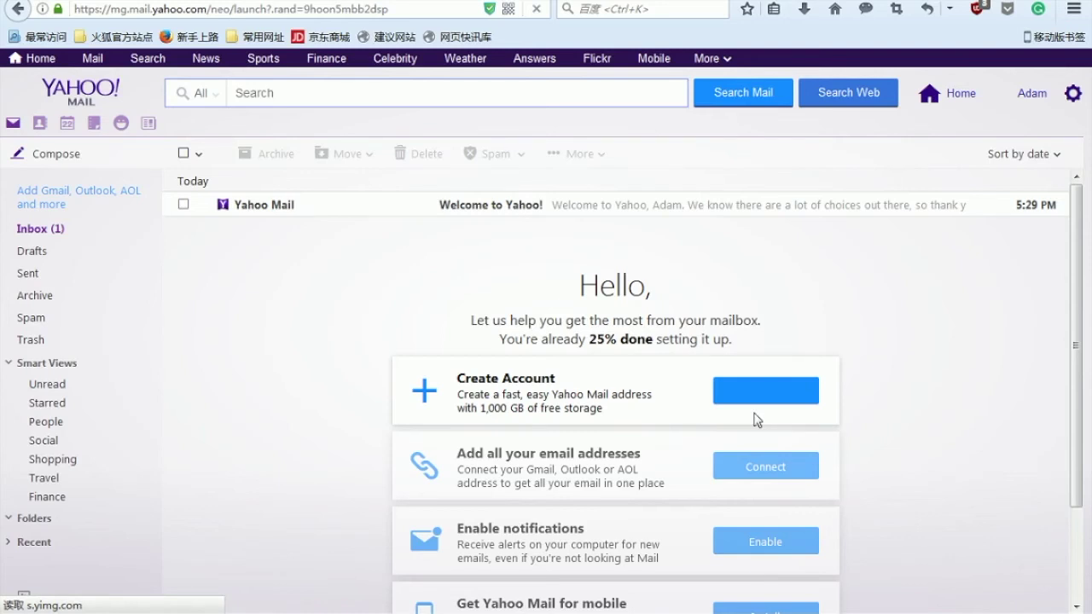
left_click(919, 613)
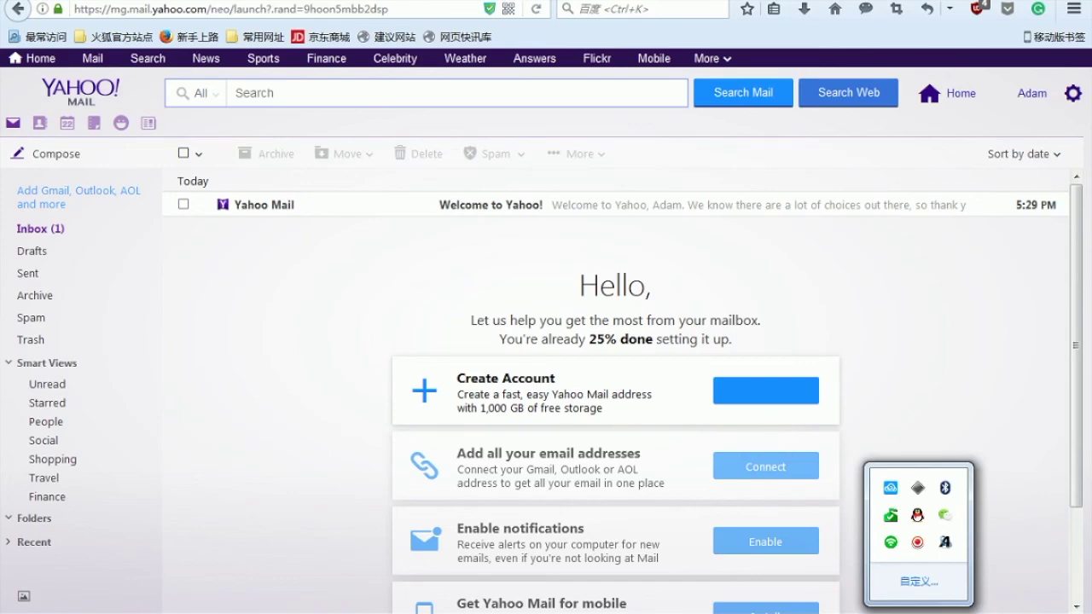